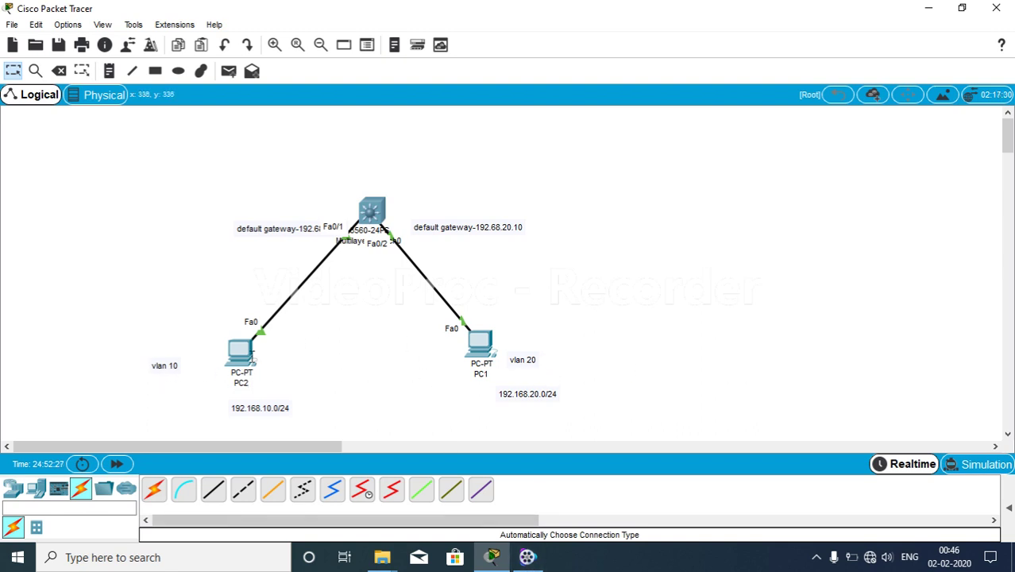
Step: Review PC2's static IP address, subnet mask and default gateway in its IP configuration
left_click(247, 359)
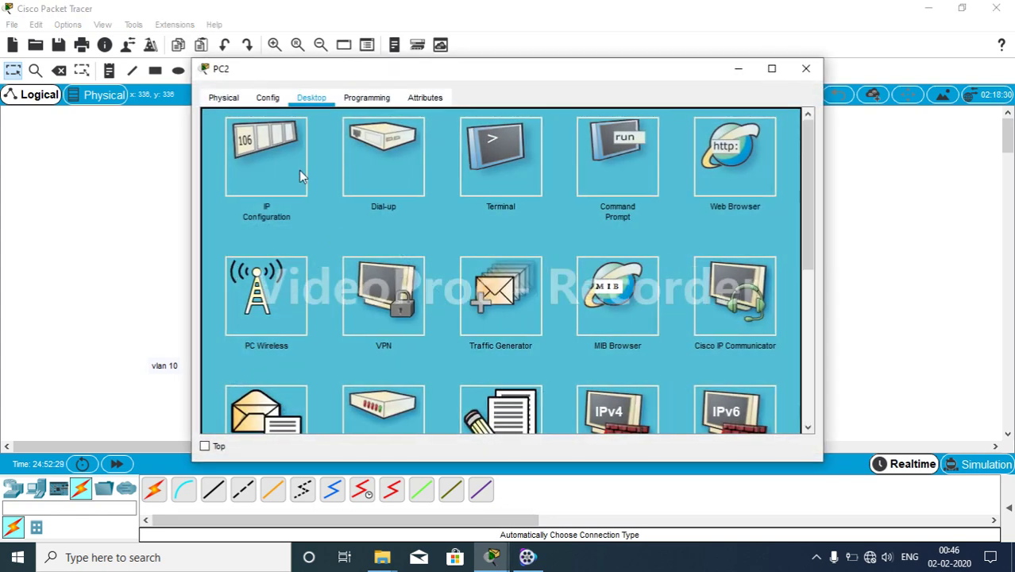
left_click(246, 146)
left_click_drag(443, 71, 559, 114)
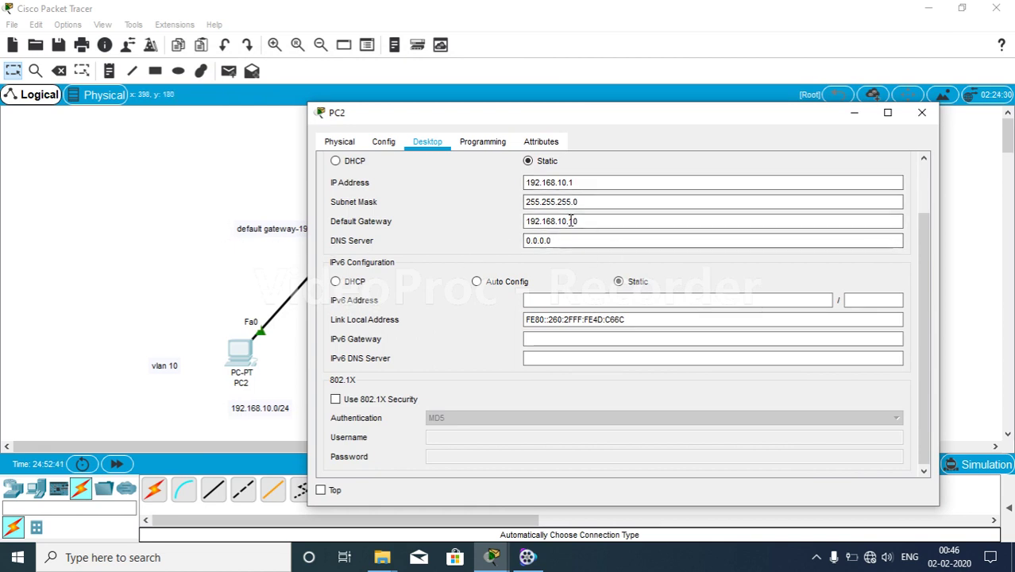
left_click(854, 113)
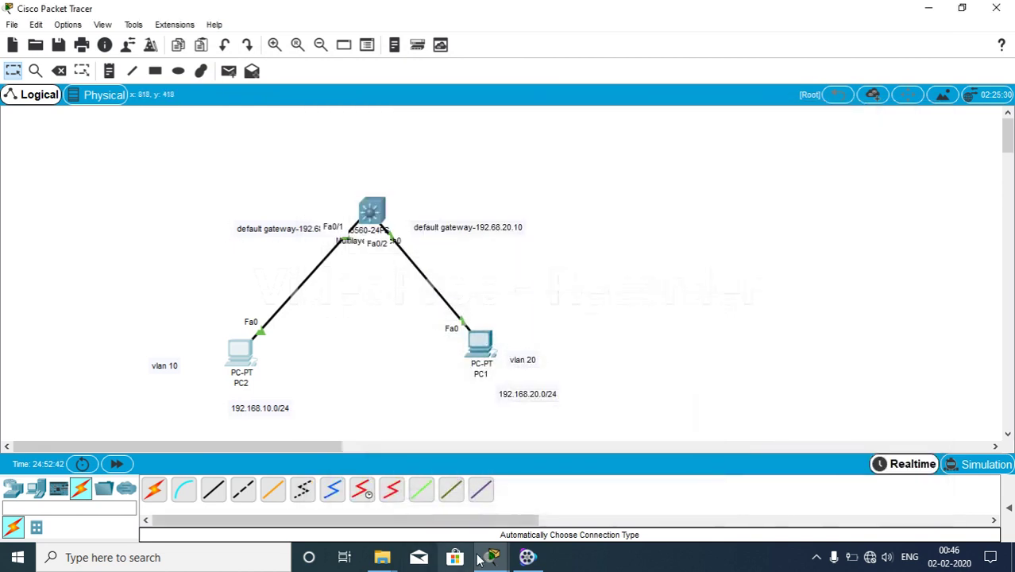
Step: Review PC1's static IP address, subnet mask and default gateway in its IP configuration
left_click(482, 349)
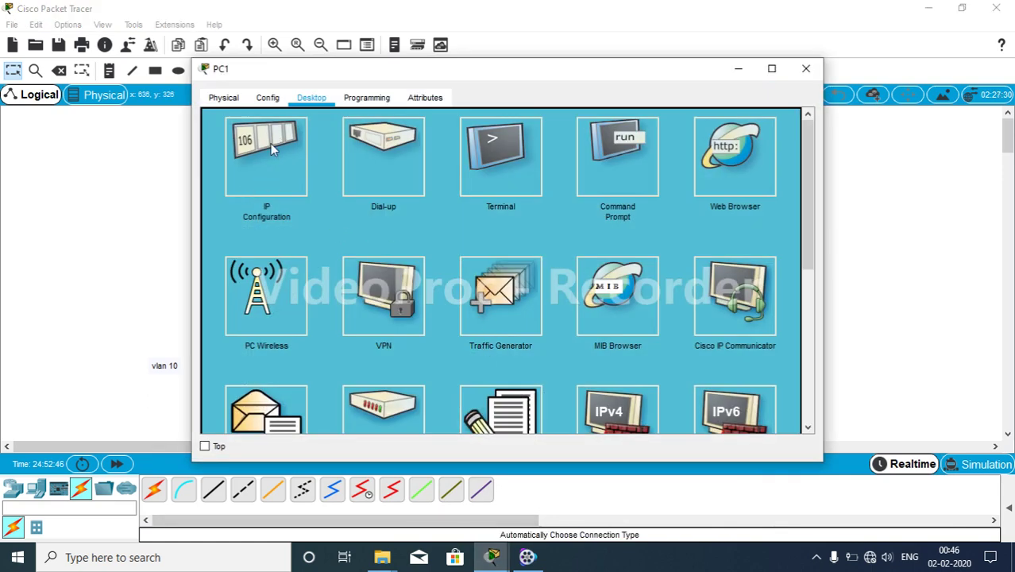
left_click(273, 185)
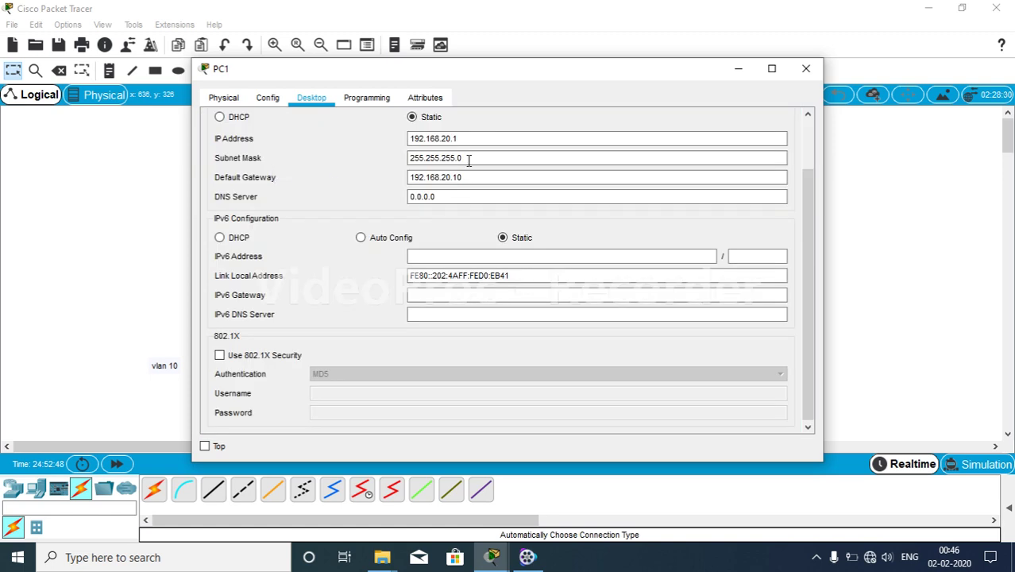
left_click_drag(502, 72, 663, 76)
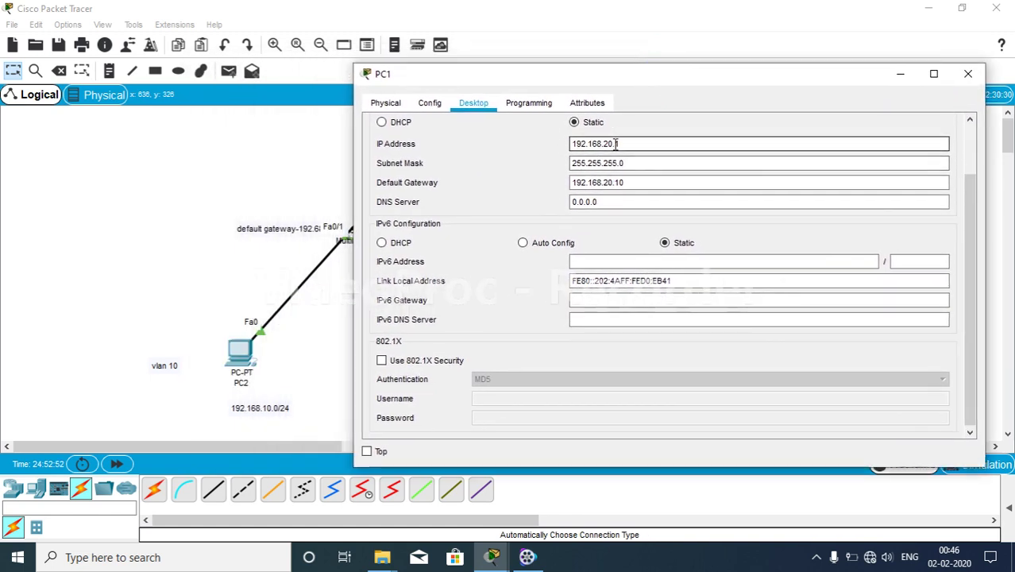
left_click(910, 77)
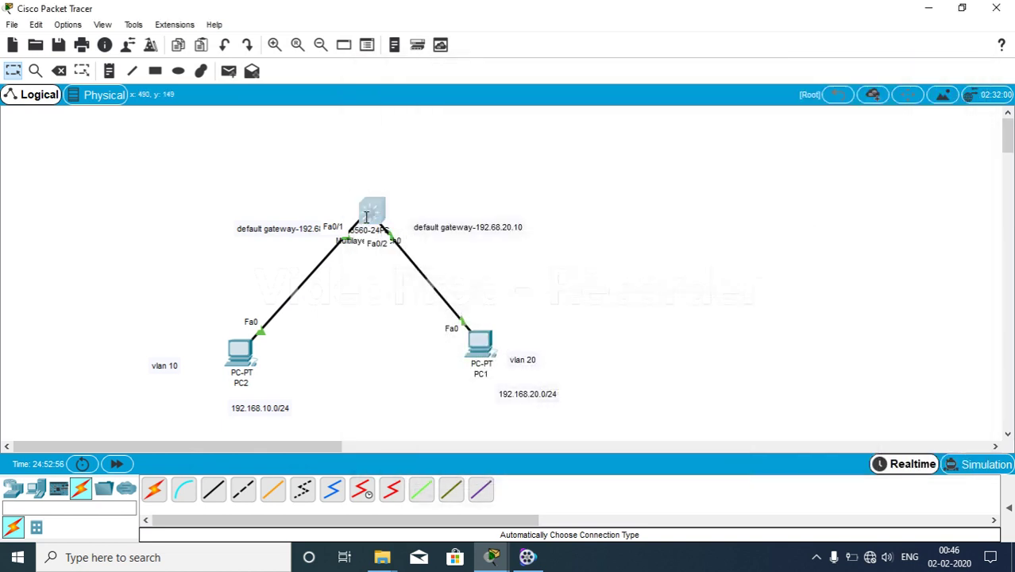
Step: Open the multilayer switch's command line and enter global configuration mode with enable and config t
left_click(366, 213)
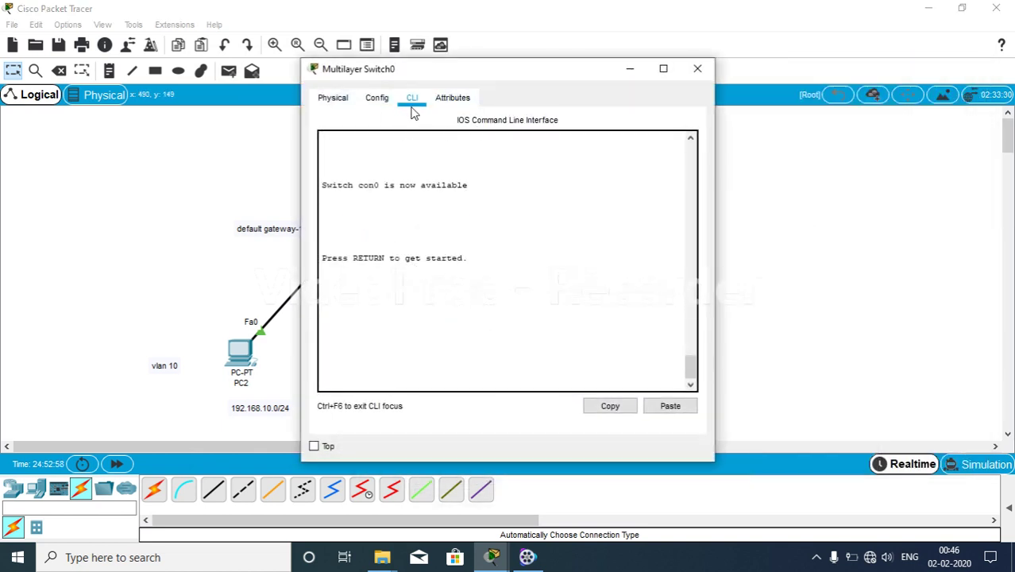
key("Return")
key("Return")
key("Return")
key("Return")
key("Return")
type("enable")
key("Return")
type("config")
key("BackSpace")
type("fi")
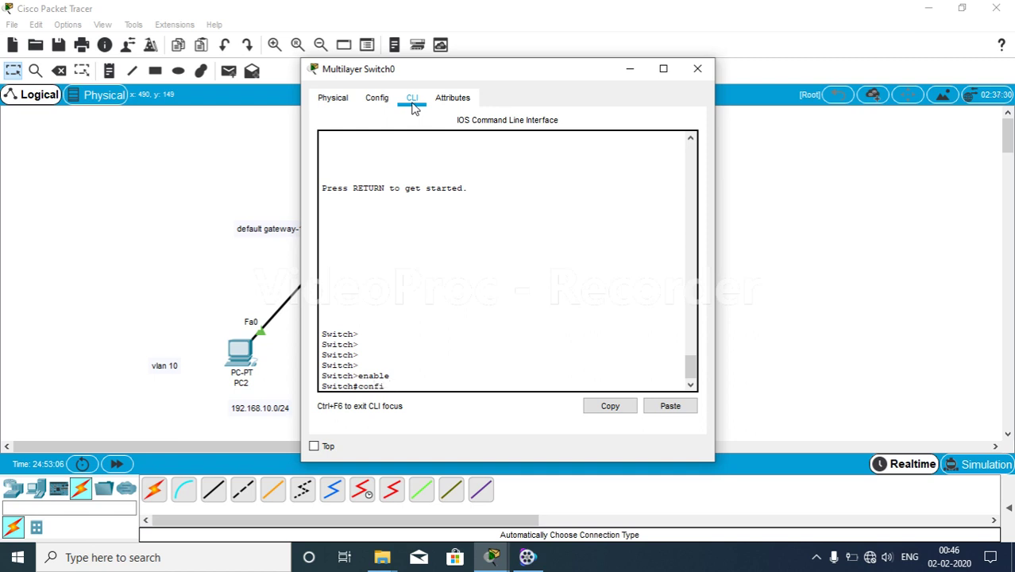
type("g t")
key("Return")
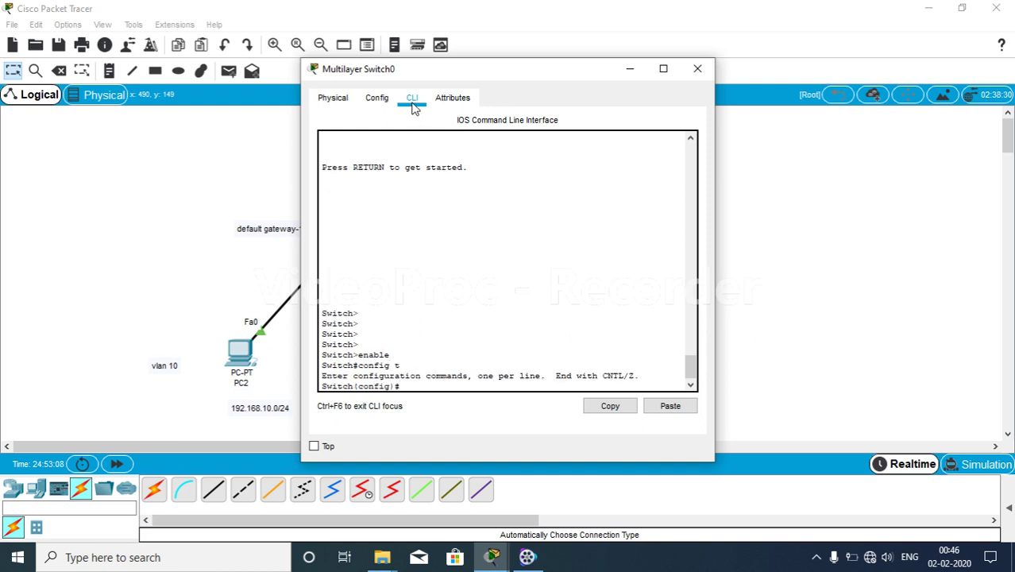
Step: Create VLAN 10 on the switch and name it sales
type("vlan 10")
key("Return")
type("name")
type(" sales")
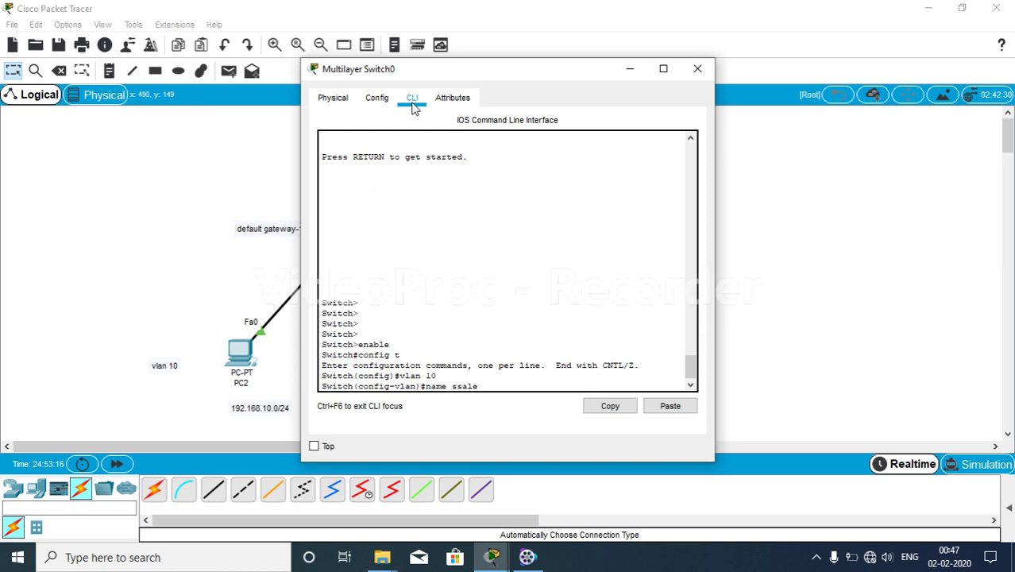
key("BackSpace")
key("BackSpace")
key("BackSpace")
key("BackSpace")
type("ales")
key("Return")
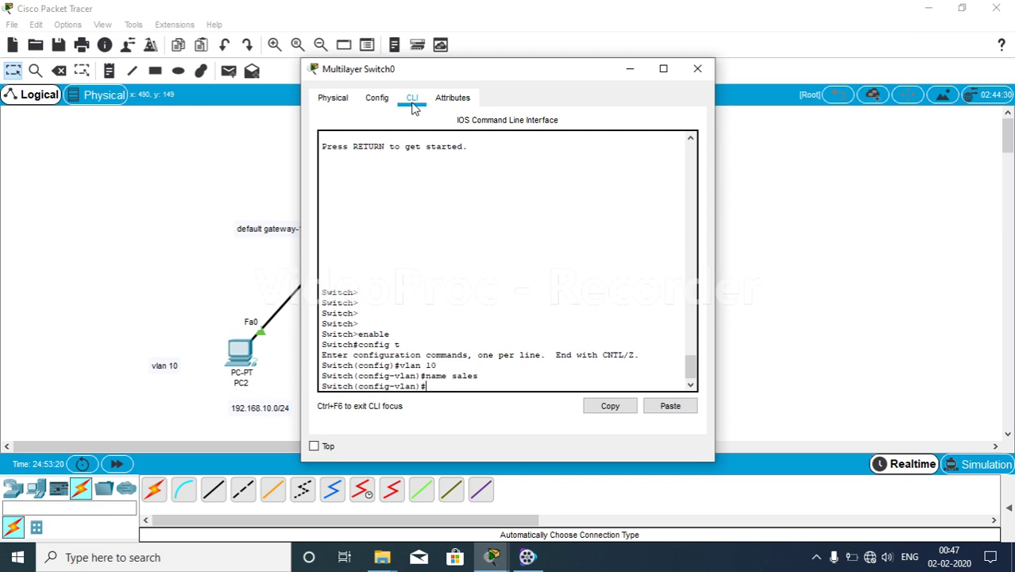
Step: Create VLAN 20 on the switch and name it management
type("valn 20")
key("Return")
type("vlan 20")
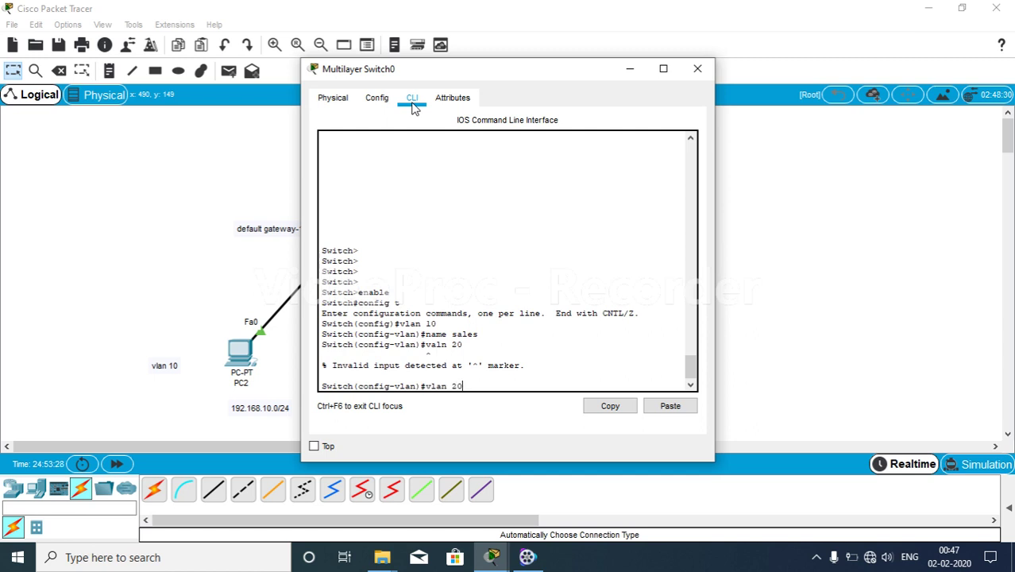
key("Return")
type("name ma")
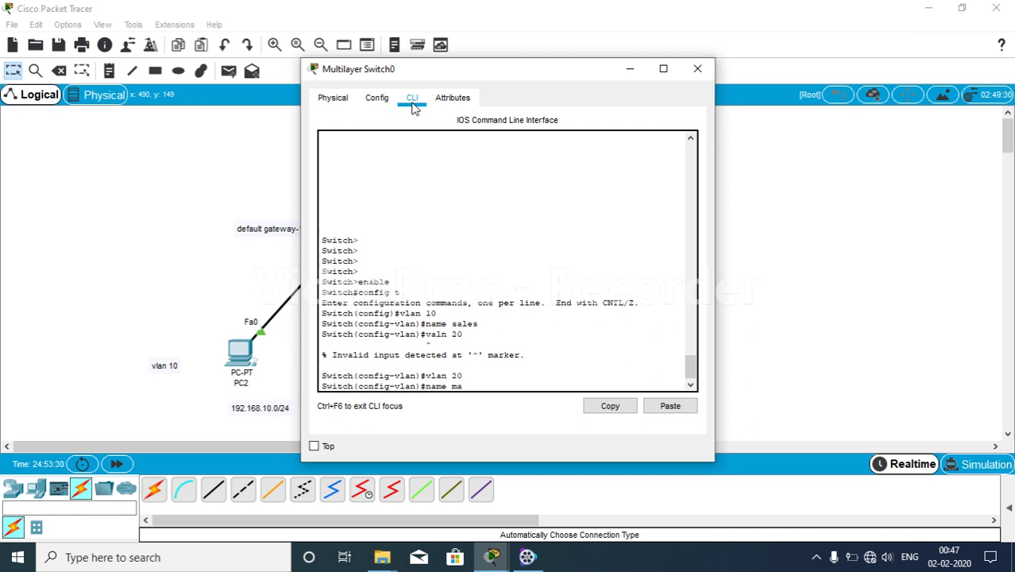
type("nagement")
key("Return")
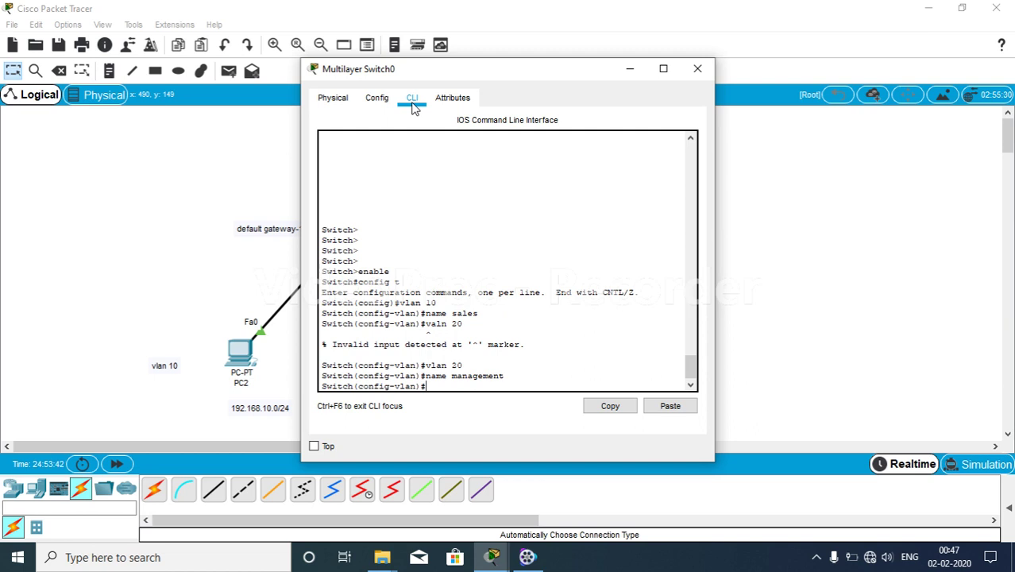
Step: Configure switch interface fa0/1 as an access port assigned to VLAN 10
left_click_drag(471, 72, 605, 70)
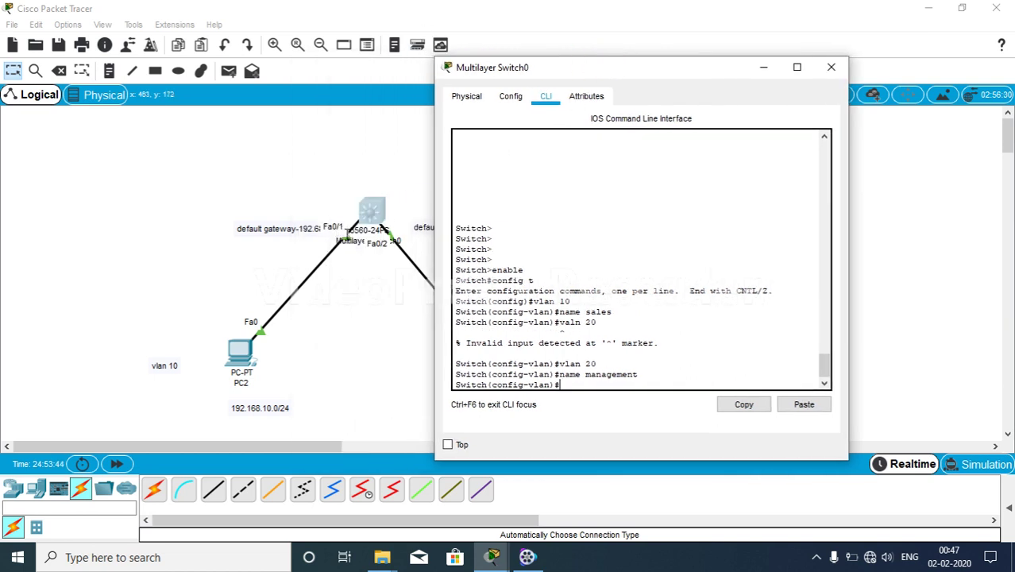
type("int fa0/1")
key("Return")
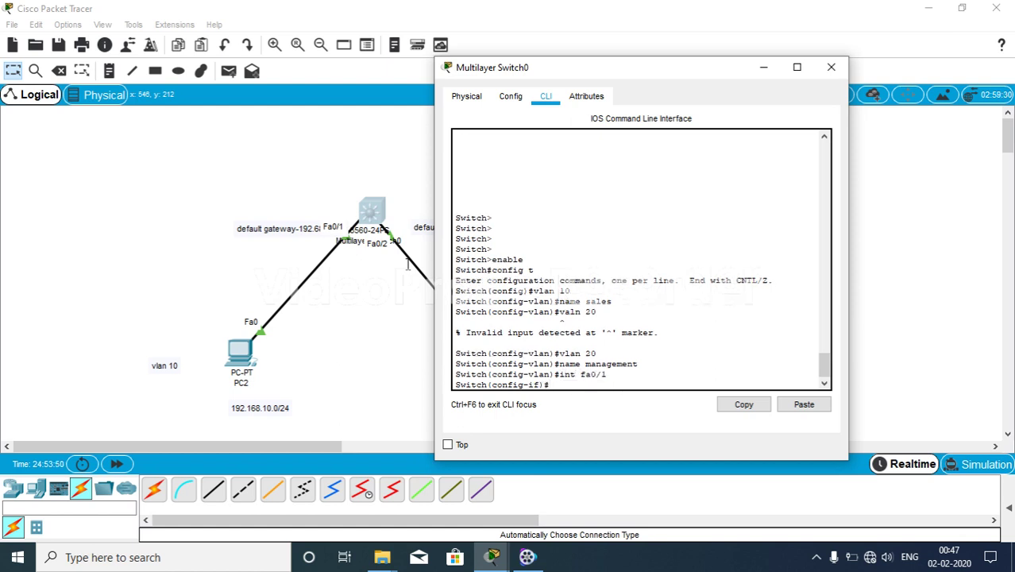
type("switcchport mode")
key("BackSpace")
key("BackSpace")
key("BackSpace")
key("BackSpace")
key("BackSpace")
key("BackSpace")
key("BackSpace")
key("BackSpace")
key("BackSpace")
key("BackSpace")
key("BackSpace")
key("BackSpace")
key("BackSpace")
key("BackSpace")
key("BackSpace")
key("BackSpace")
type("switchpor mode")
key("BackSpace")
key("BackSpace")
key("BackSpace")
key("BackSpace")
key("BackSpace")
key("BackSpace")
type("t mode")
key("BackSpace")
type("de access")
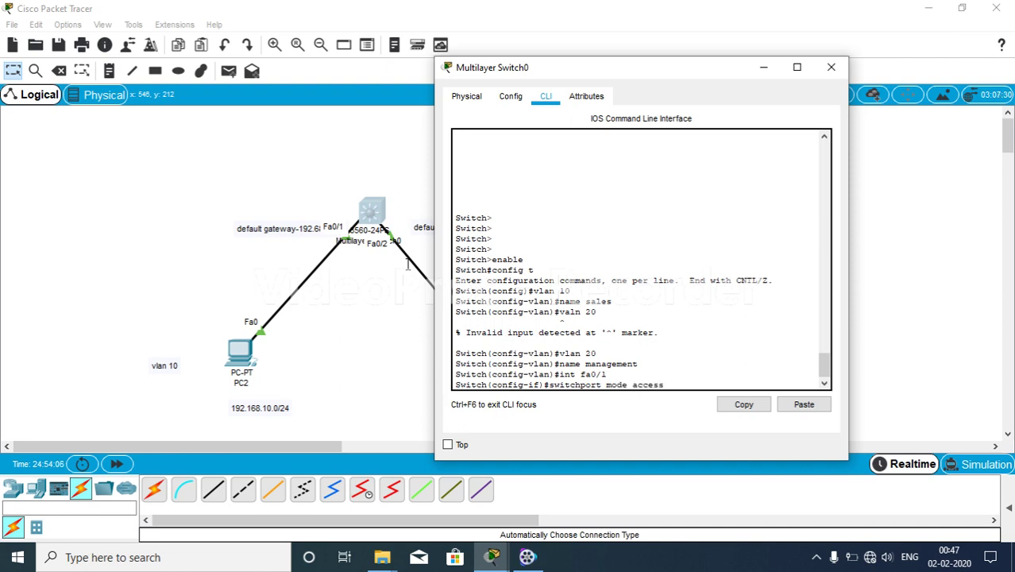
key("Return")
type("switch")
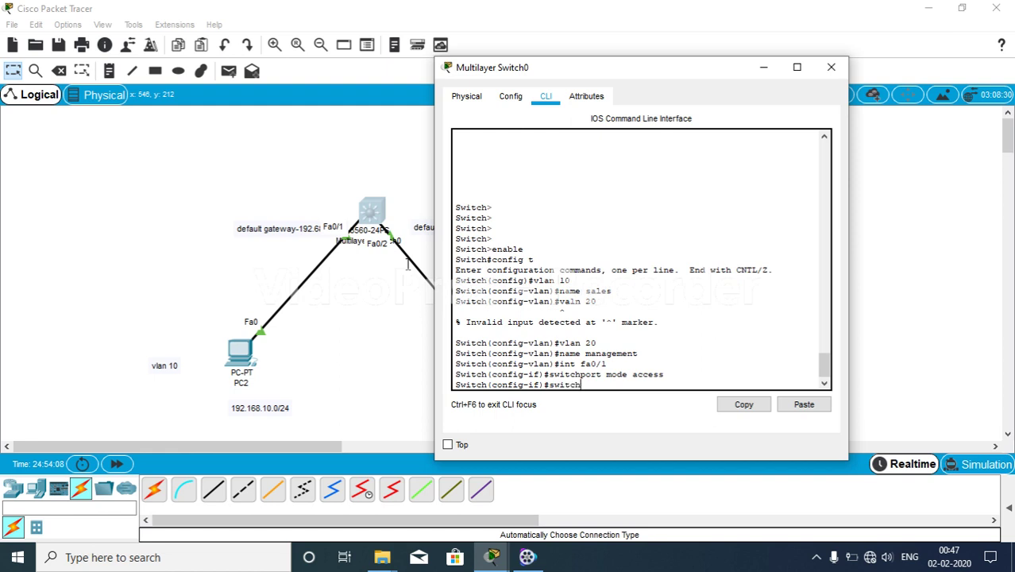
type("port access vlan 10")
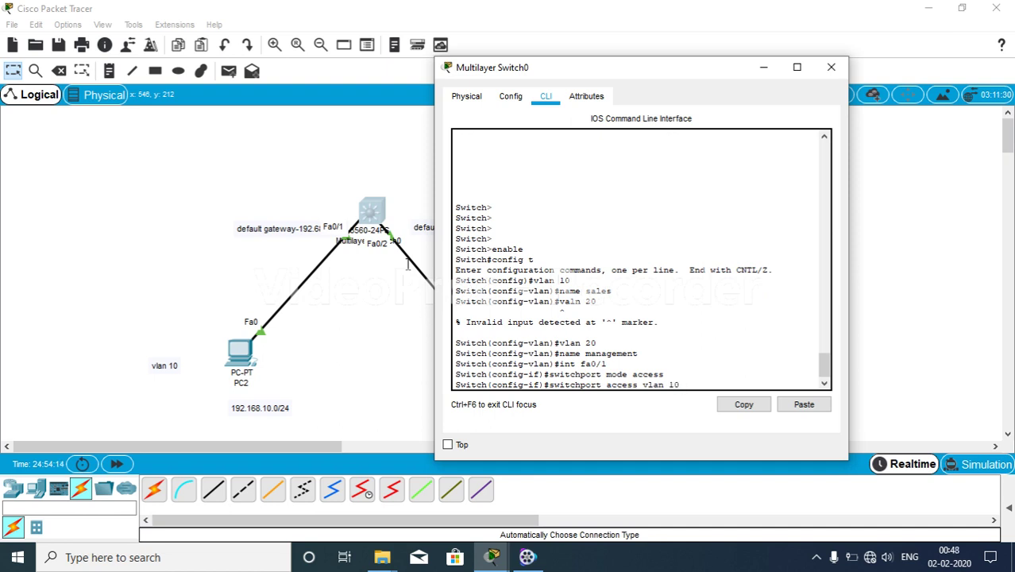
key("Return")
Step: Configure switch interface fa0/2 as an access port assigned to VLAN 20
type("int")
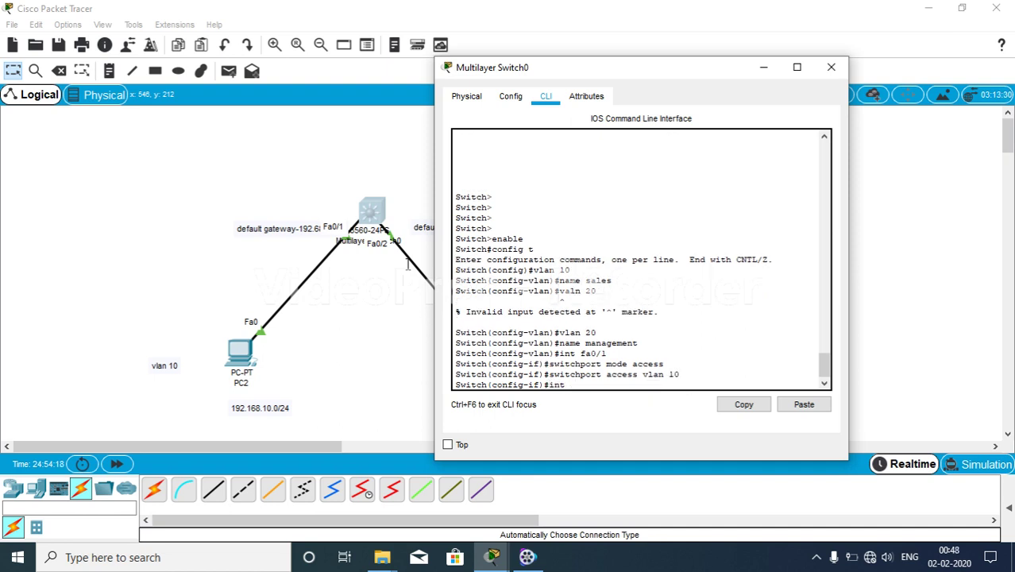
type(" FA0/2")
key("Return")
type("s")
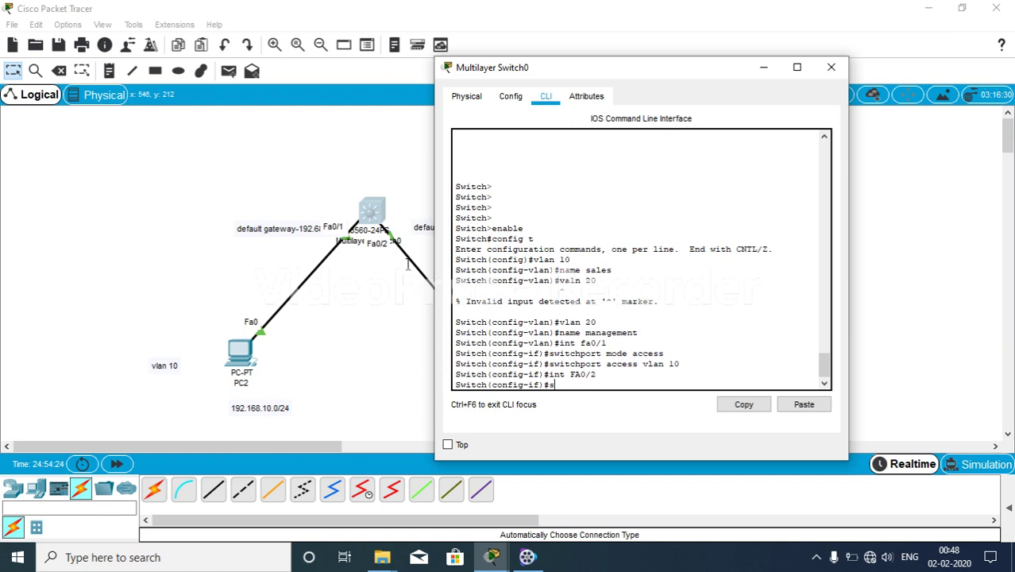
type("witchport mode access")
key("Return")
type("switch")
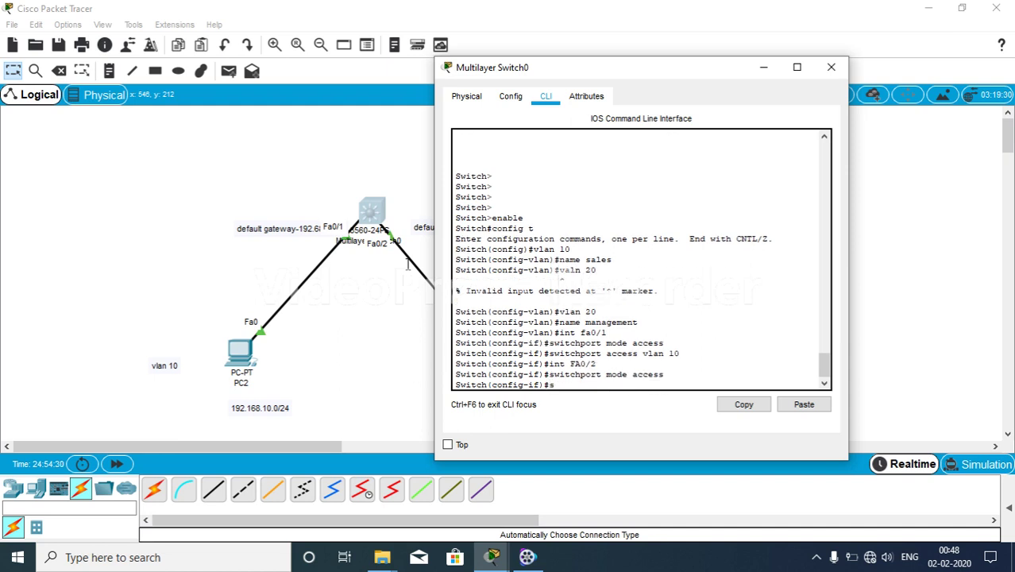
type("por")
key("BackSpace")
type("rt access c")
key("BackSpace")
type("n ")
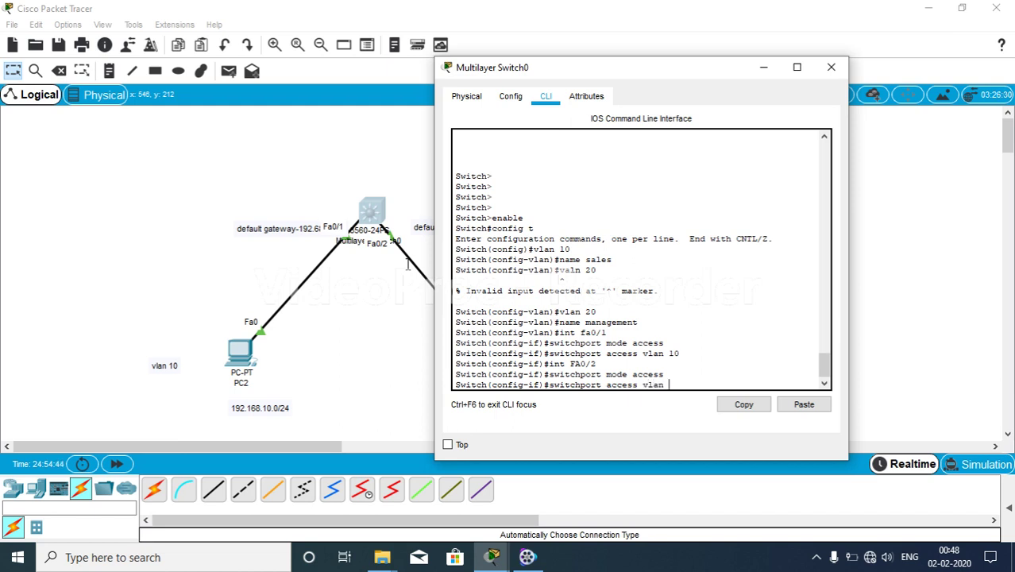
type("20")
key("Return")
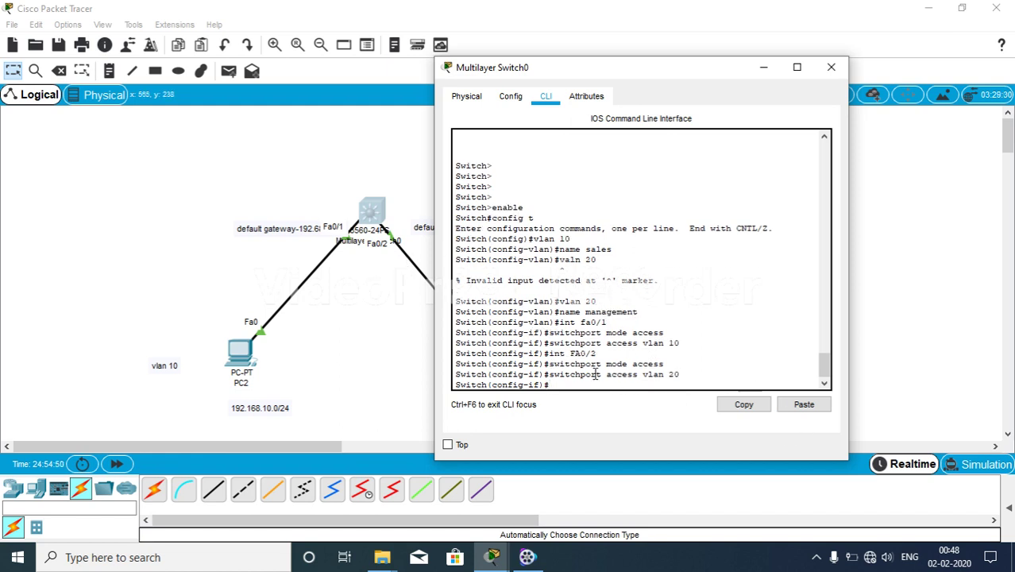
key("Return")
key("Return")
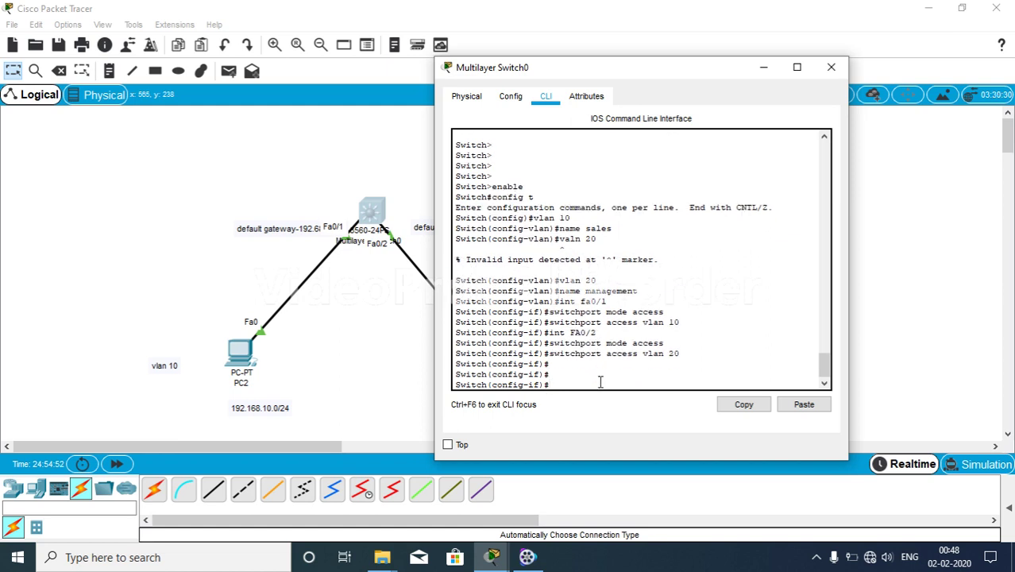
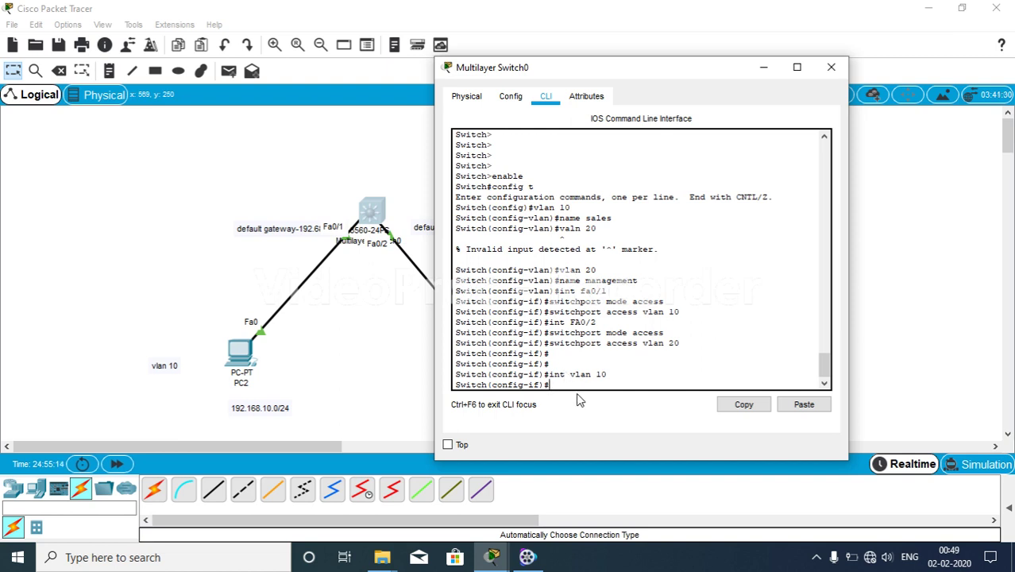
Step: Give the VLAN 10 interface the IP address 192.168.10.10 with mask 255.255.255.0 and enable it with no shut
type("ip address 192.168.10")
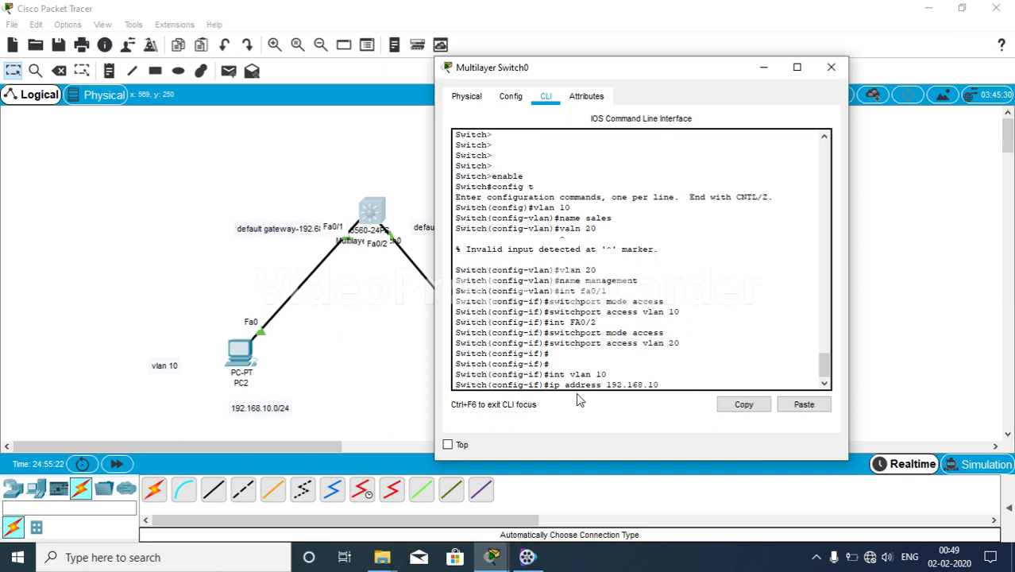
type(".10 255.255.255.0")
key("Return")
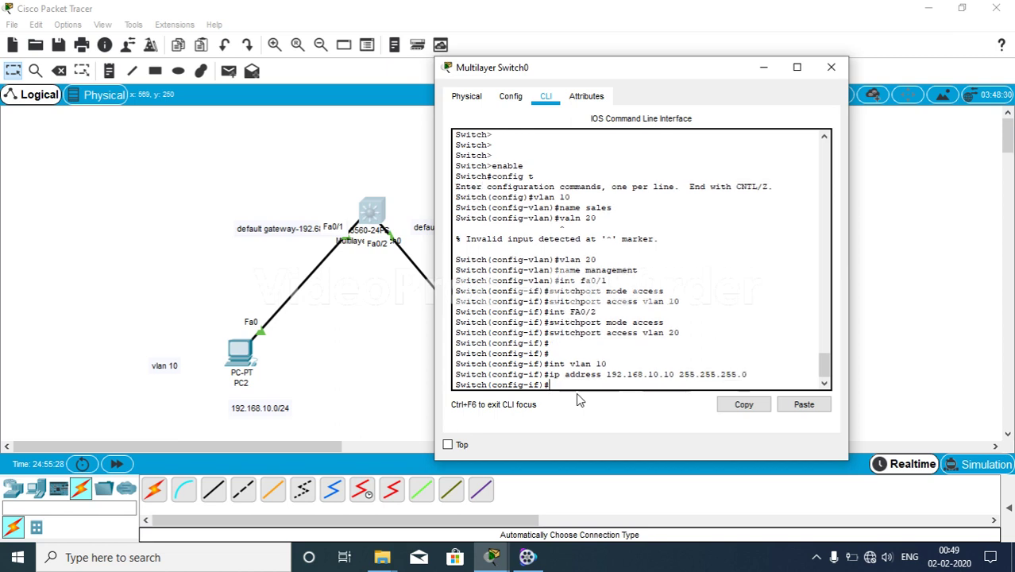
type("no shut")
key("Return")
Step: Enable IP routing on the multilayer switch with the ip routing command
type("ip")
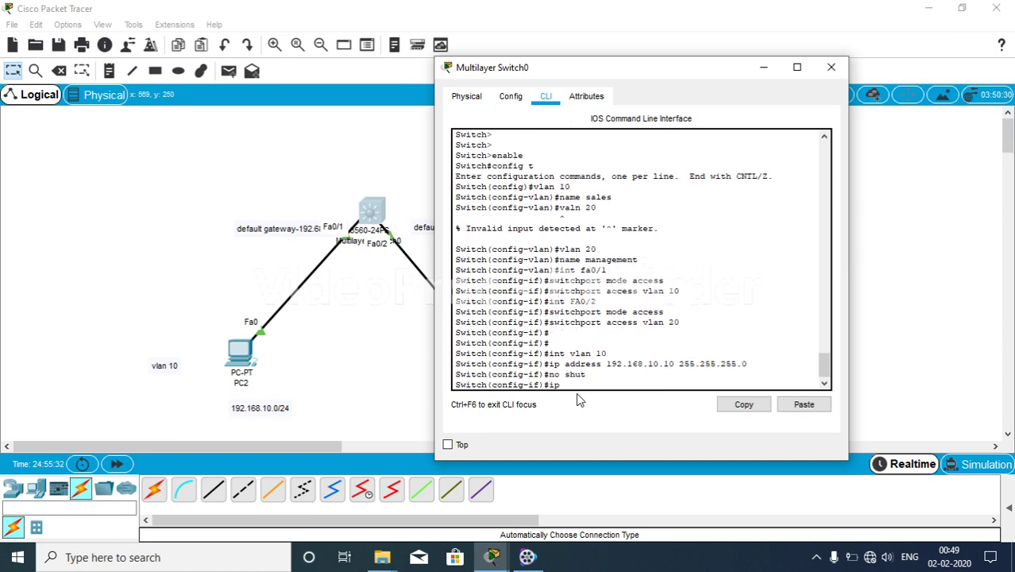
type(" routing")
key("Return")
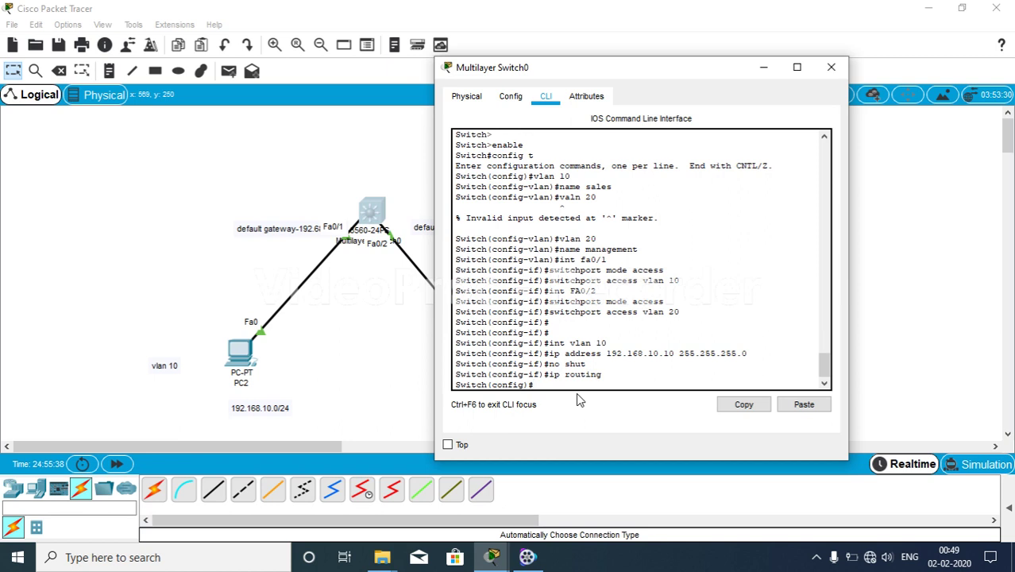
Step: Give the VLAN 20 interface the IP address 192.168.20.10 with mask 255.255.255.0 and enable it with no shut
type("int vlan 20")
key("Return")
type("ip")
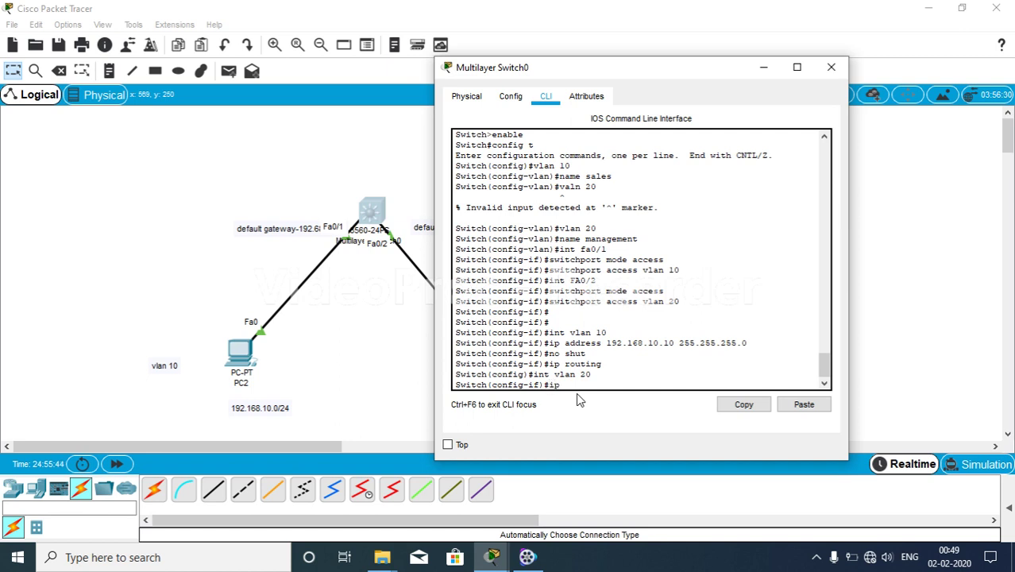
type(" address 192.168.20.10 255.2")
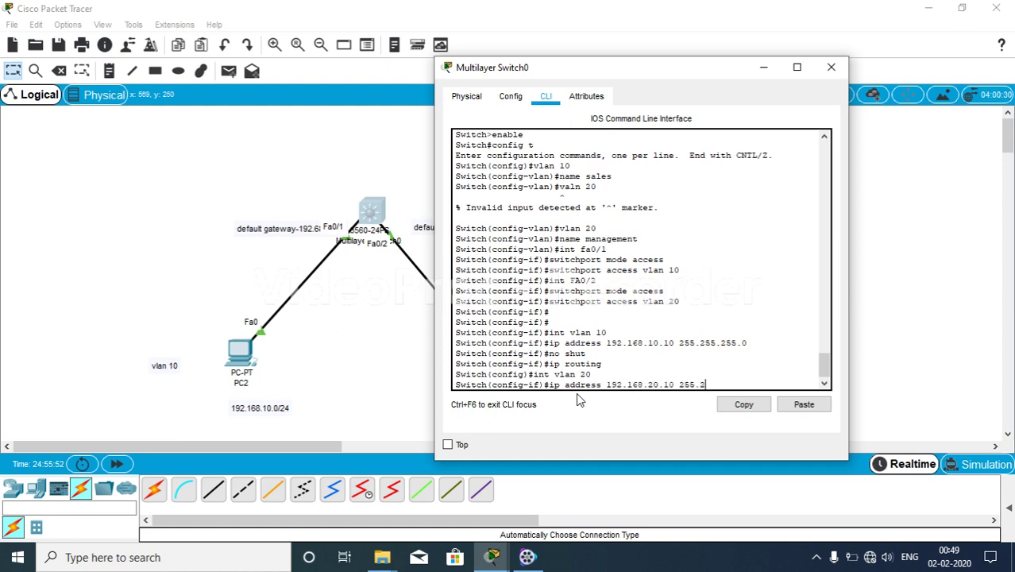
type("55.255.0")
key("Return")
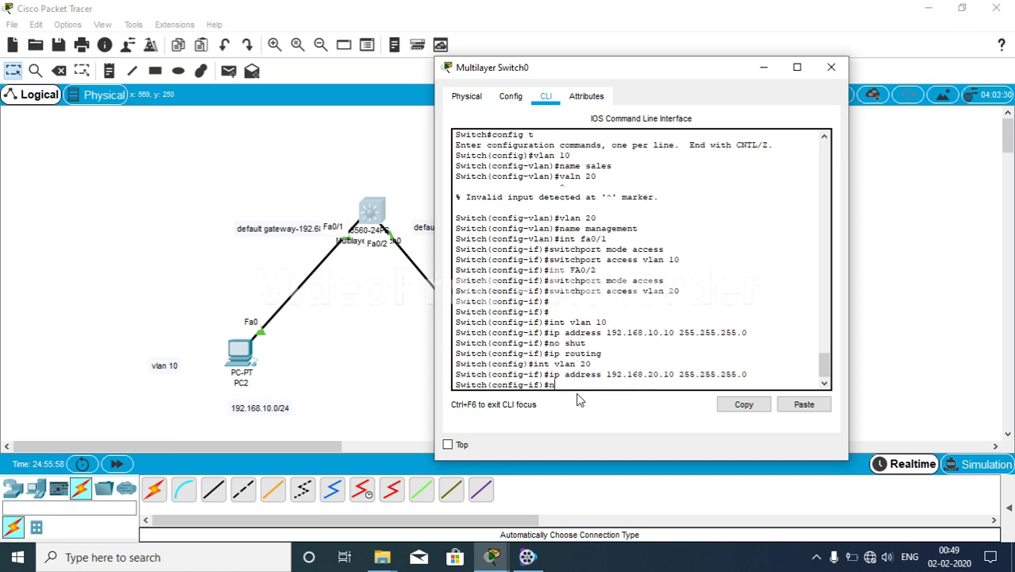
type("no shut")
key("Return")
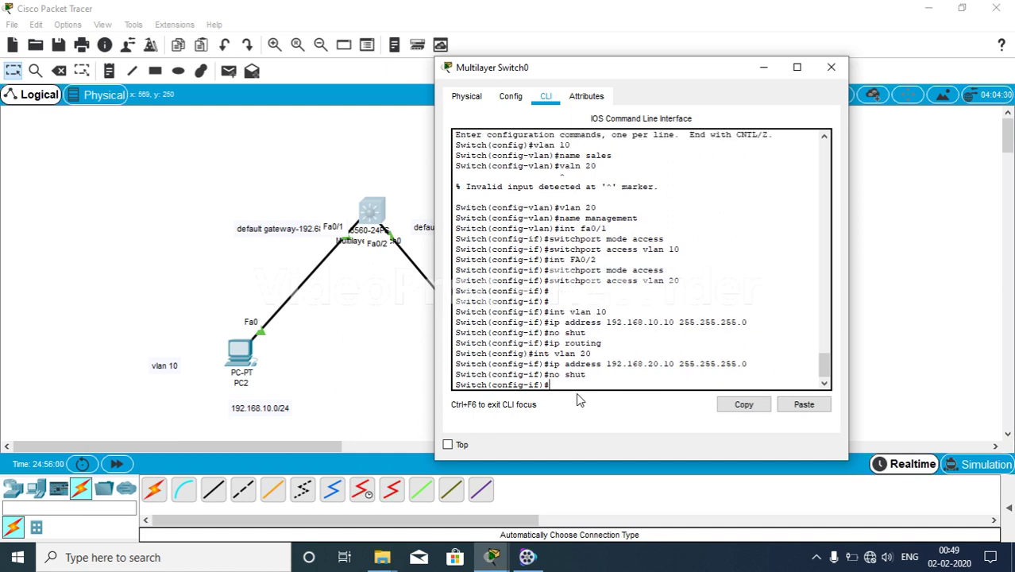
Step: Exit the VLAN 20 interface configuration and return to global configuration mode
type("exit")
key("Return")
key("Return")
key("Return")
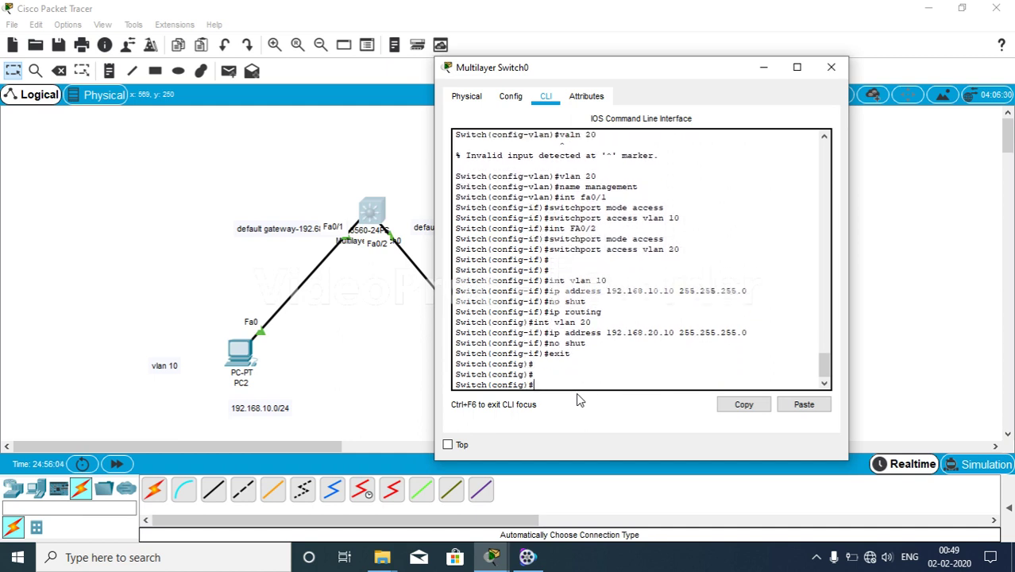
Step: Try to list the switch interfaces with the command do show int brief
type("do show int bried")
key("Return")
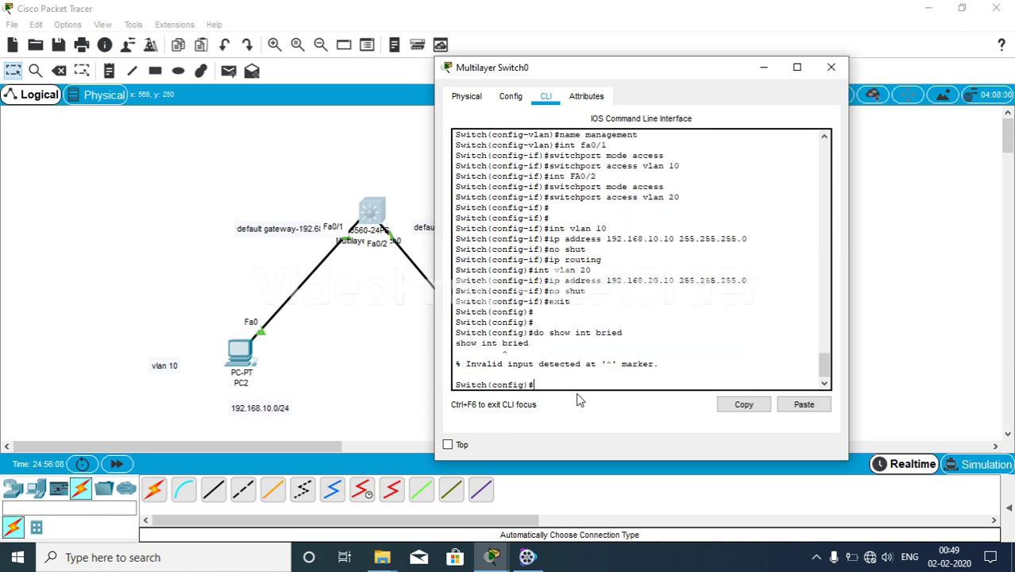
key("Up")
key("BackSpace")
type("f")
key("Return")
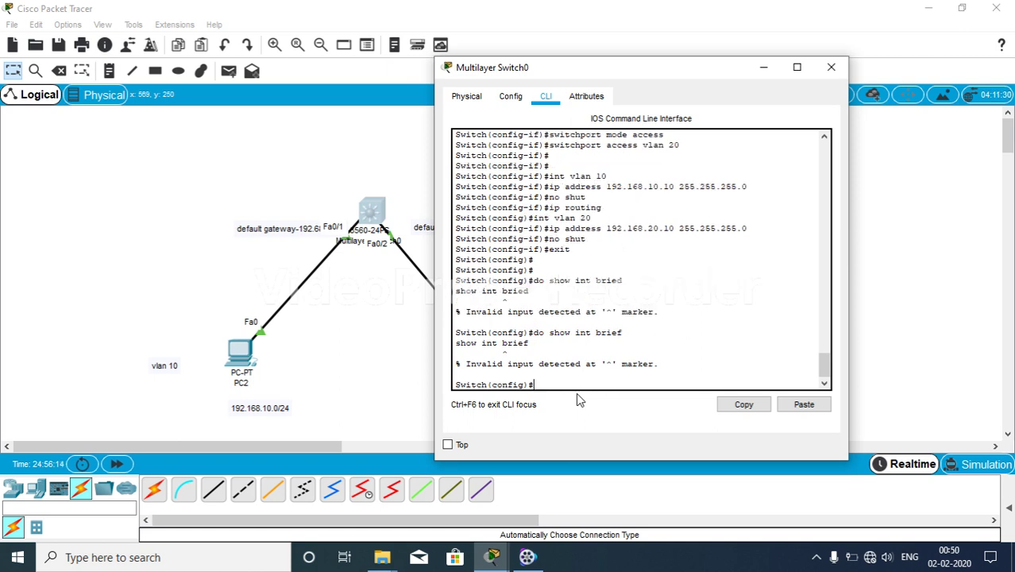
Step: Display the complete interface summary with do show ip int brief and check the VLAN 10 and VLAN 20 addresses and status
type("do show ip int brief")
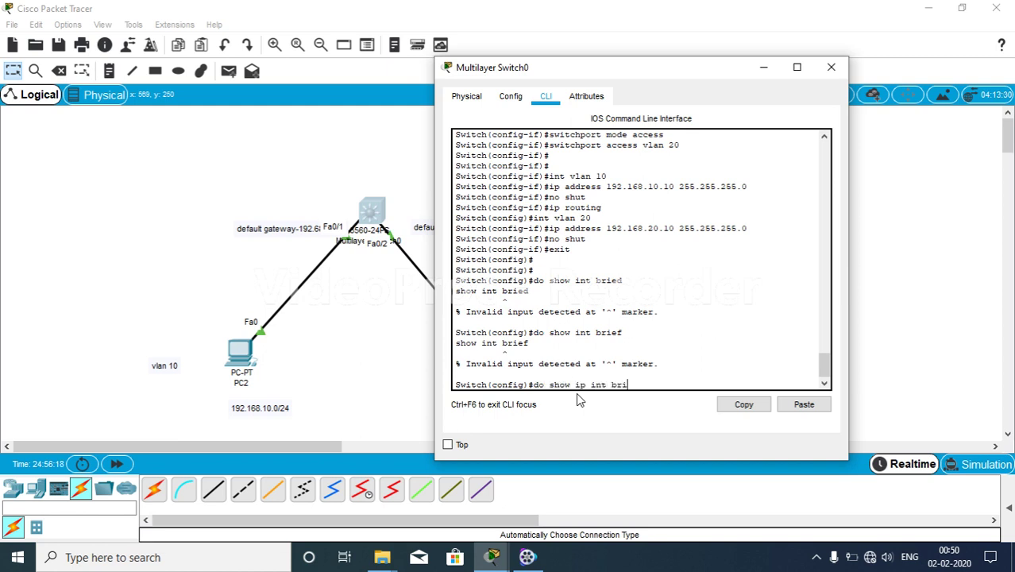
key("Return")
key("Return")
key("Return")
key("Return")
key("Return")
key("Return")
key("Return")
key("Return")
key("Return")
key("Return")
key("Return")
key("Return")
key("Return")
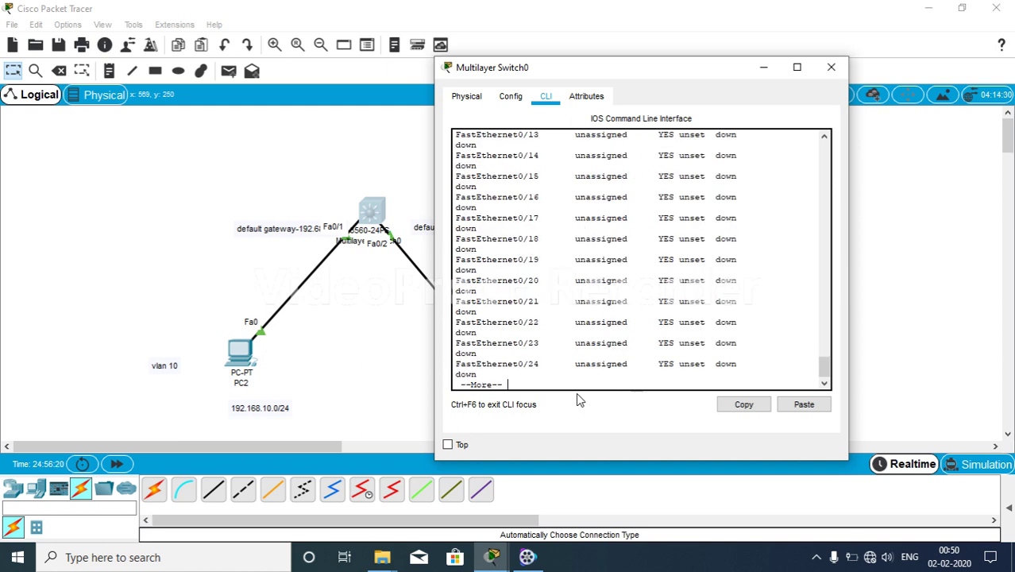
key("Return")
key("Return")
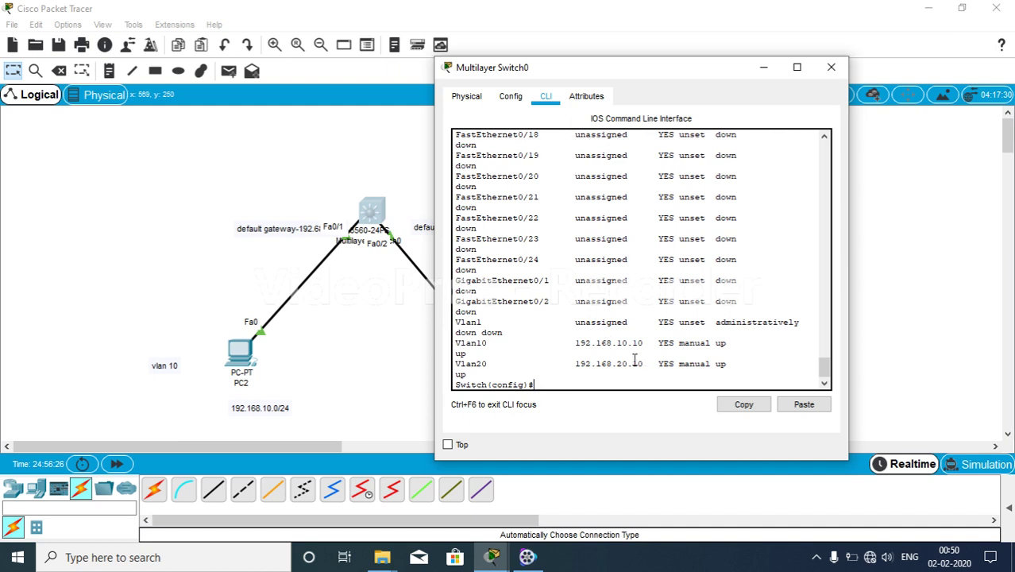
left_click_drag(643, 343, 594, 364)
left_click_drag(658, 343, 724, 343)
double_click(720, 343)
left_click(763, 70)
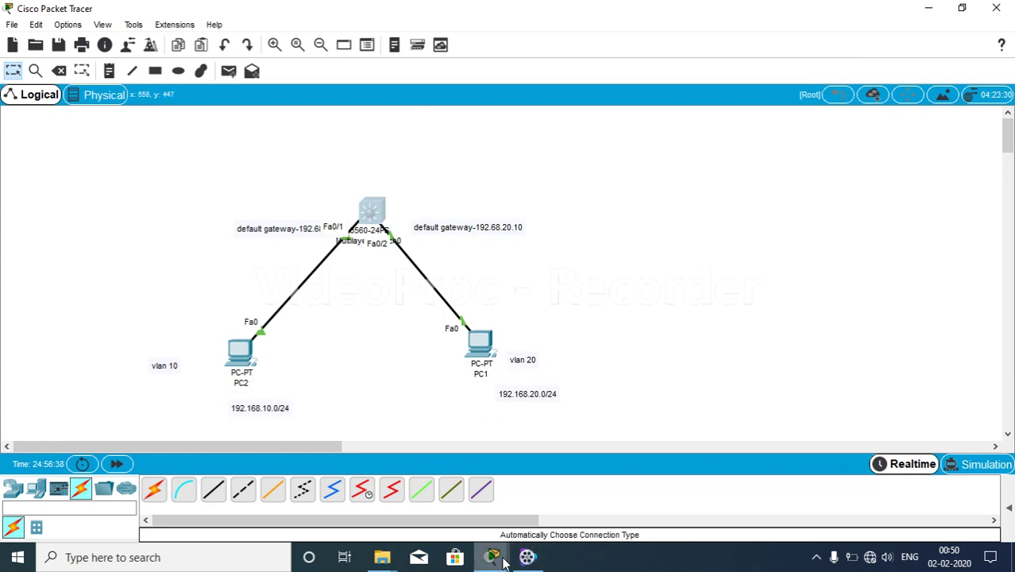
Step: Close PC2's IP configuration and open its command prompt
mouse_move(491, 557)
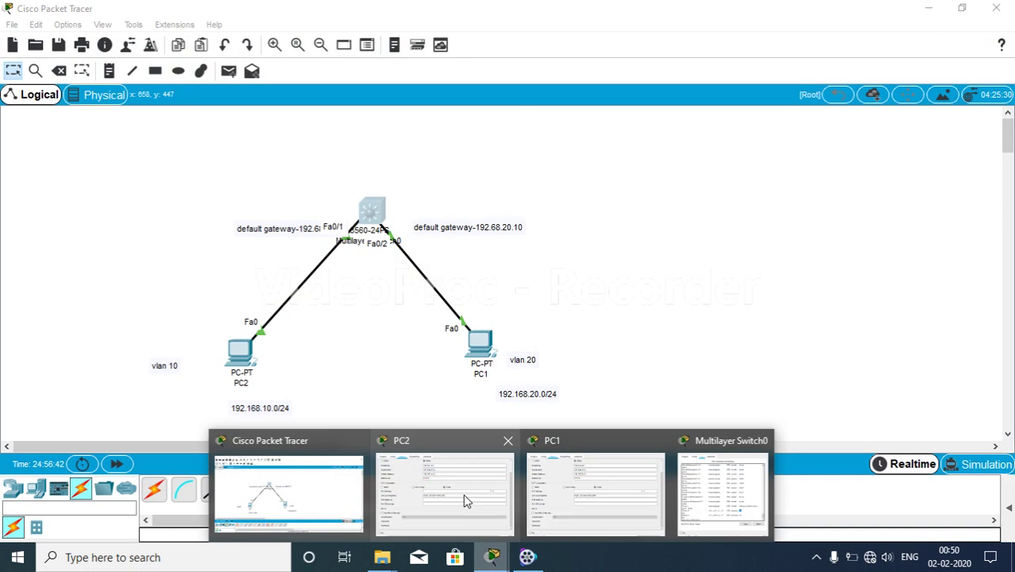
left_click(466, 500)
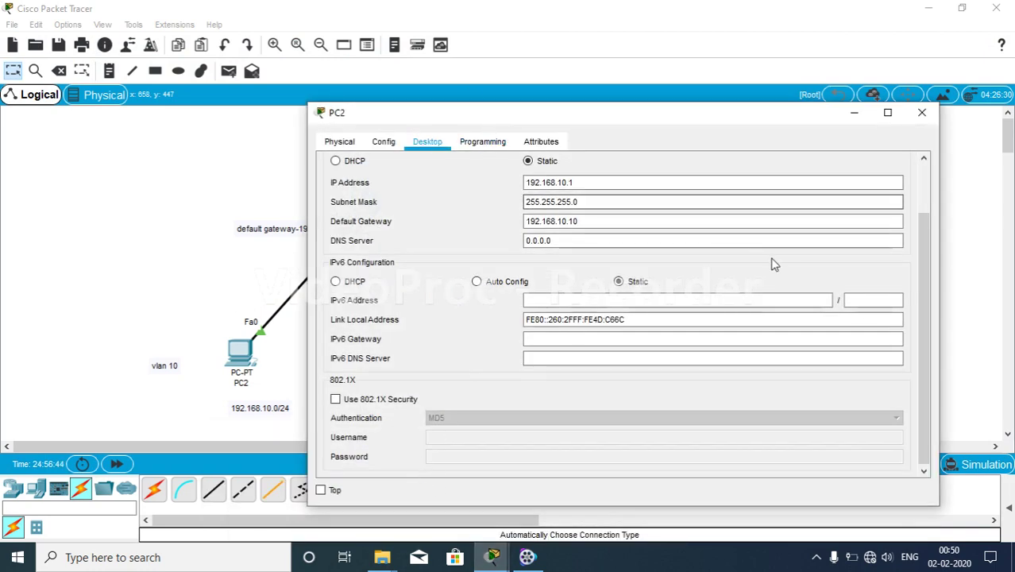
scroll(794, 239, "up", 3)
left_click(898, 166)
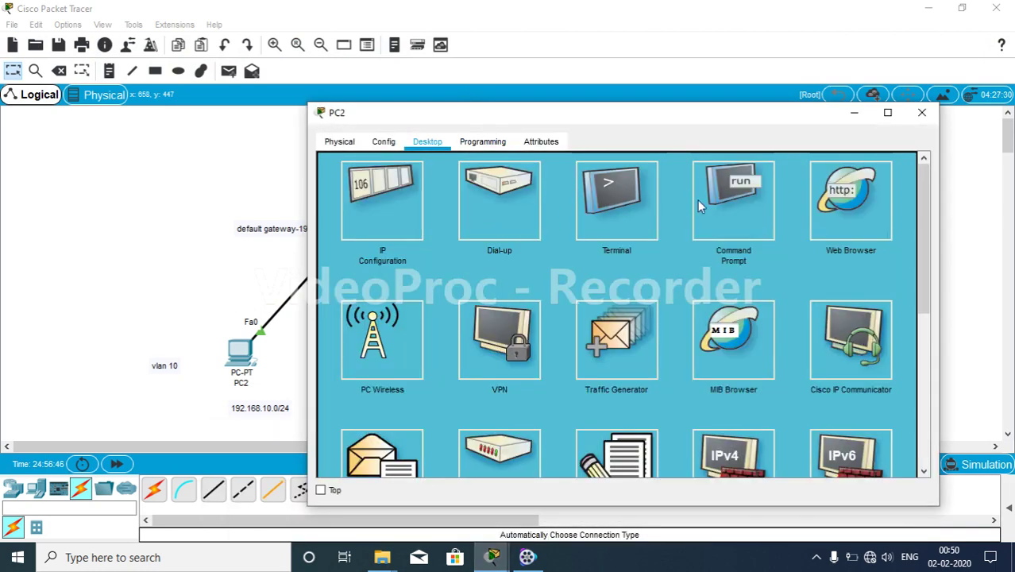
left_click(697, 199)
key("Return")
key("Return")
key("Return")
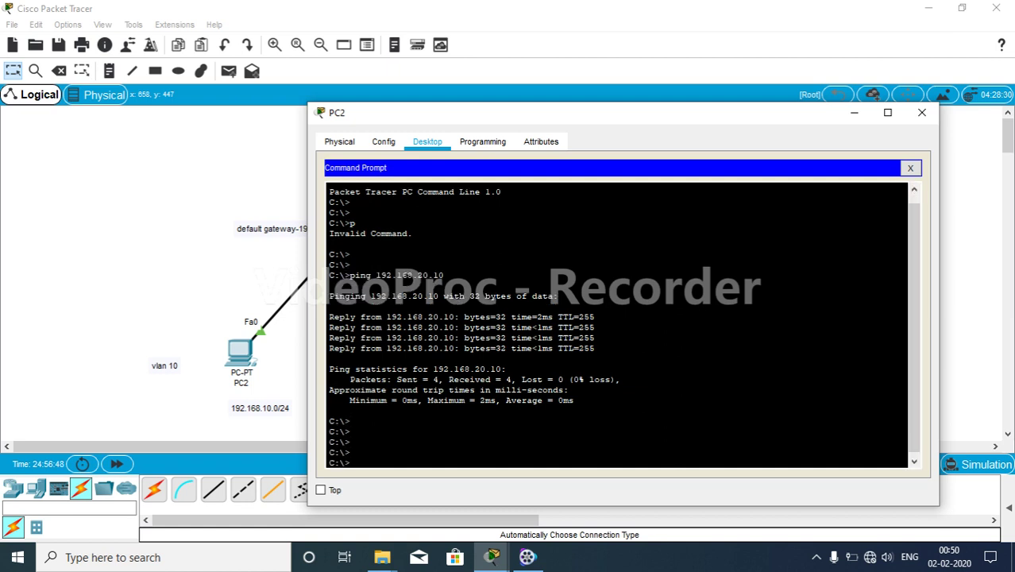
key("Return")
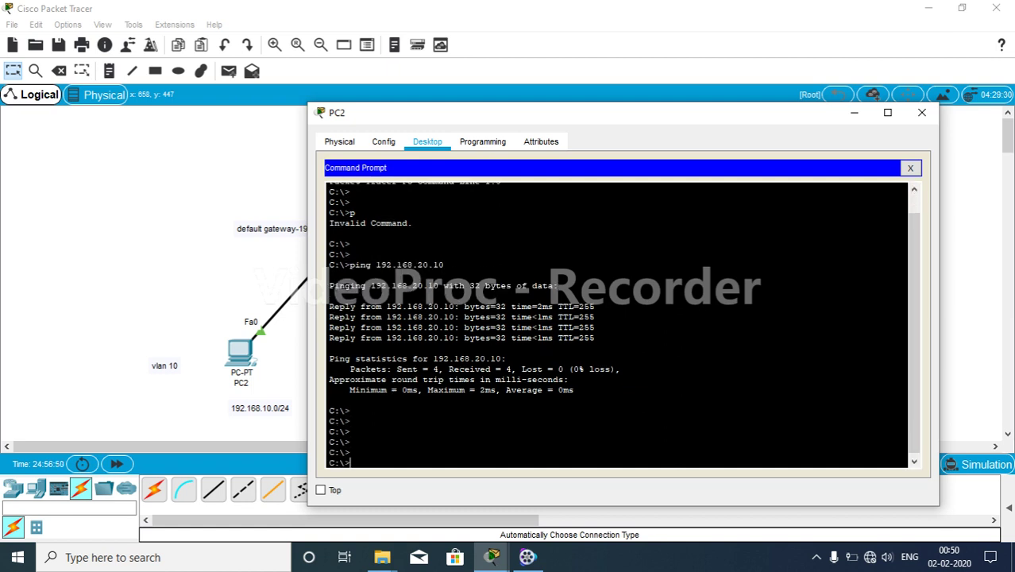
Step: Ping the VLAN 20 gateway 192.168.20.10 from PC2 and minimize the PC2 window
type("ping 192.168.20.10")
key("Return")
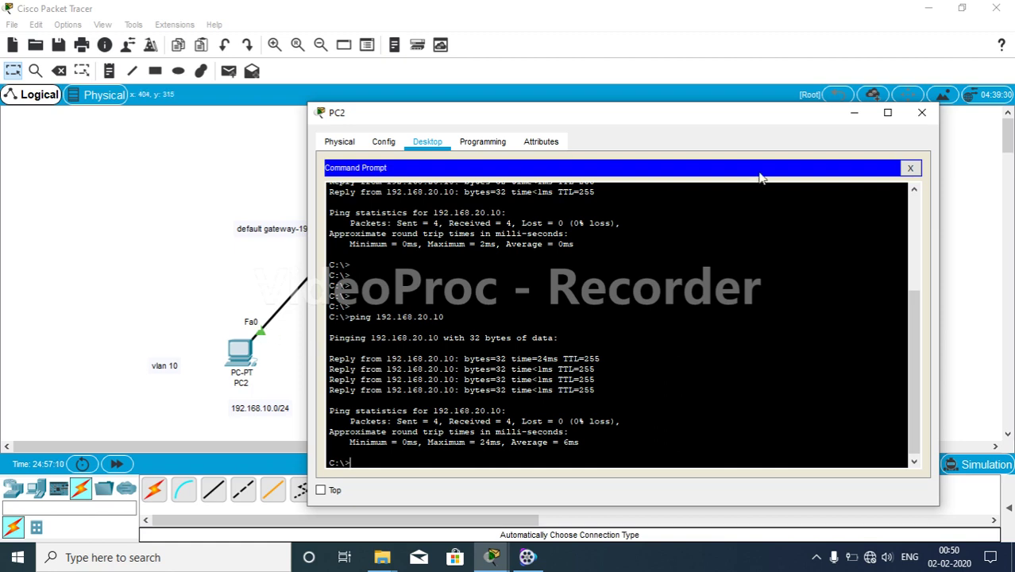
left_click(853, 112)
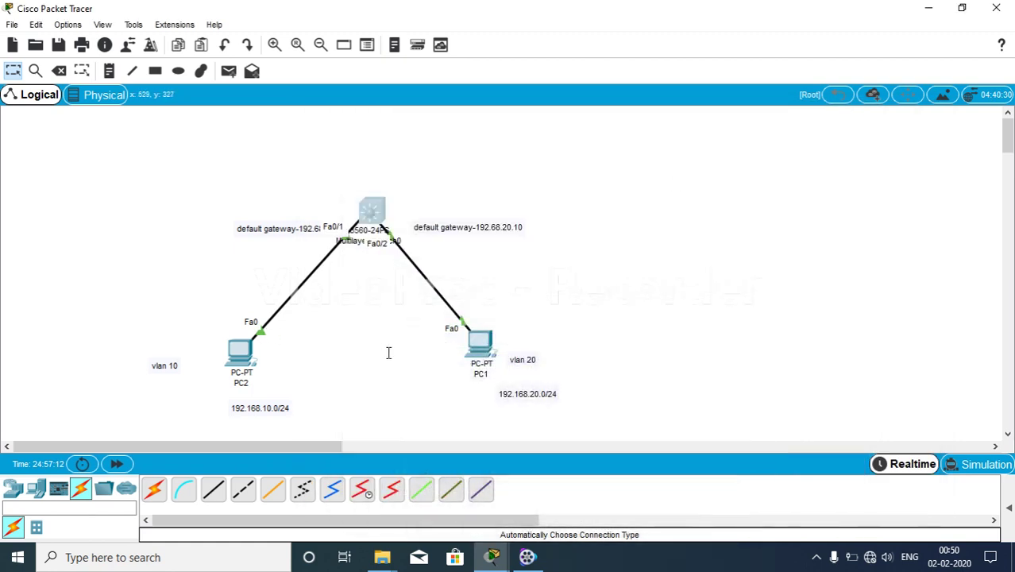